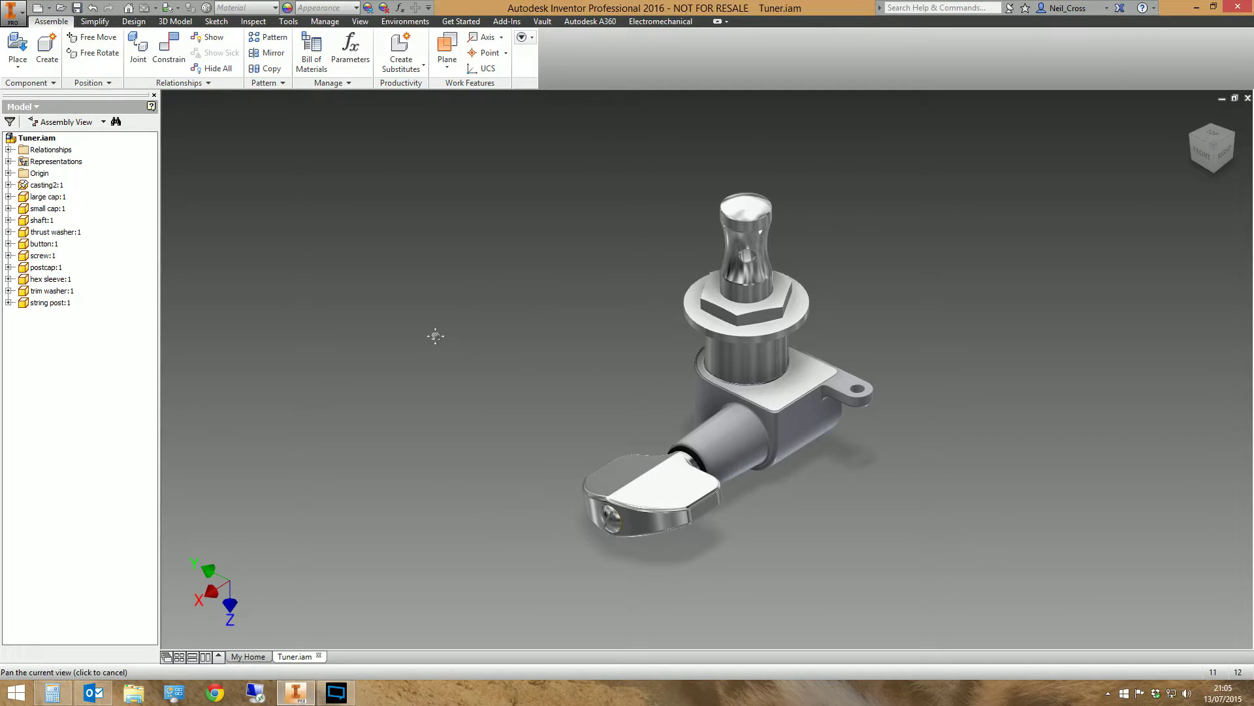
Step: Pan the tuner assembly toward the centre of the view, briefly checking the Get Started tools
middle_drag(434, 336, 282, 343)
middle_drag(285, 282, 250, 300)
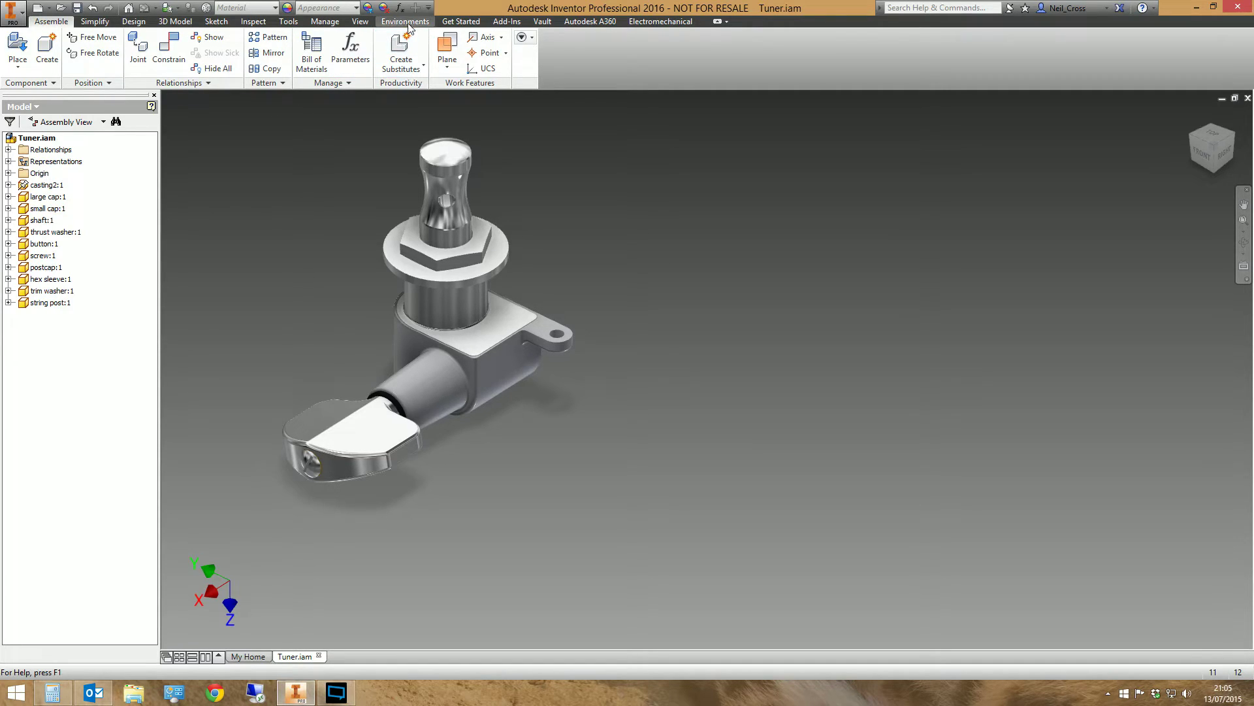
click(461, 22)
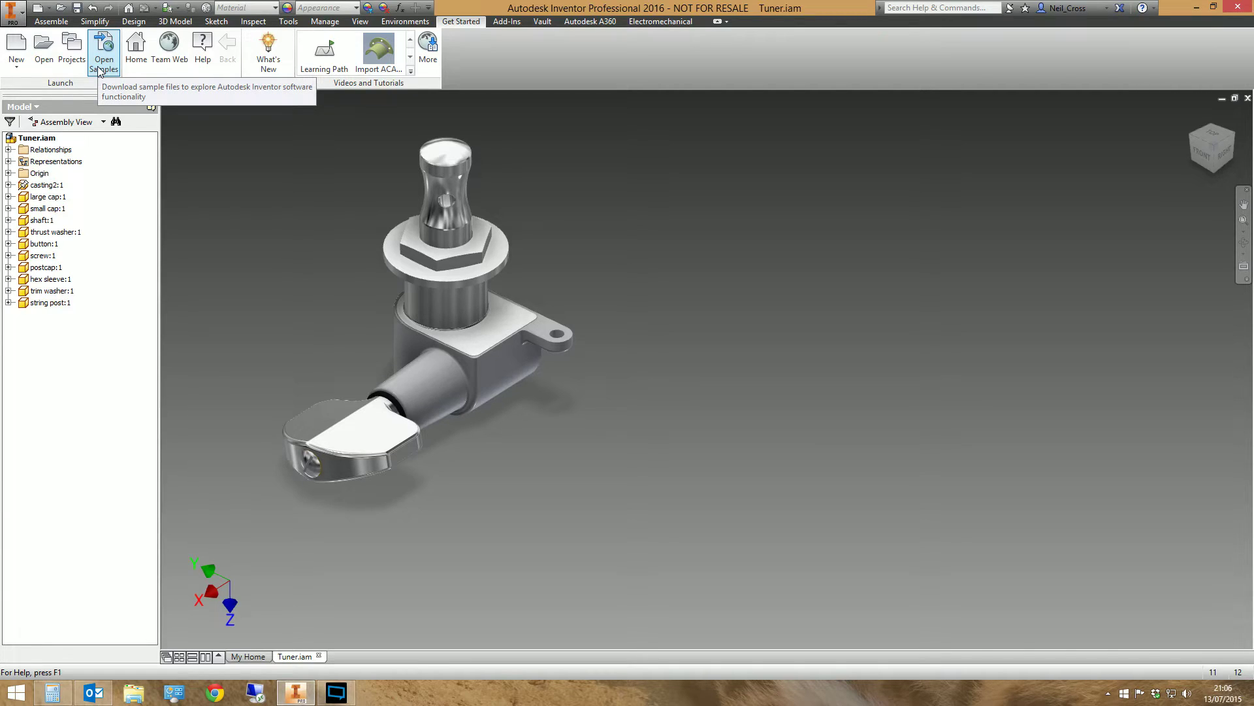
click(51, 21)
middle_drag(333, 284, 394, 314)
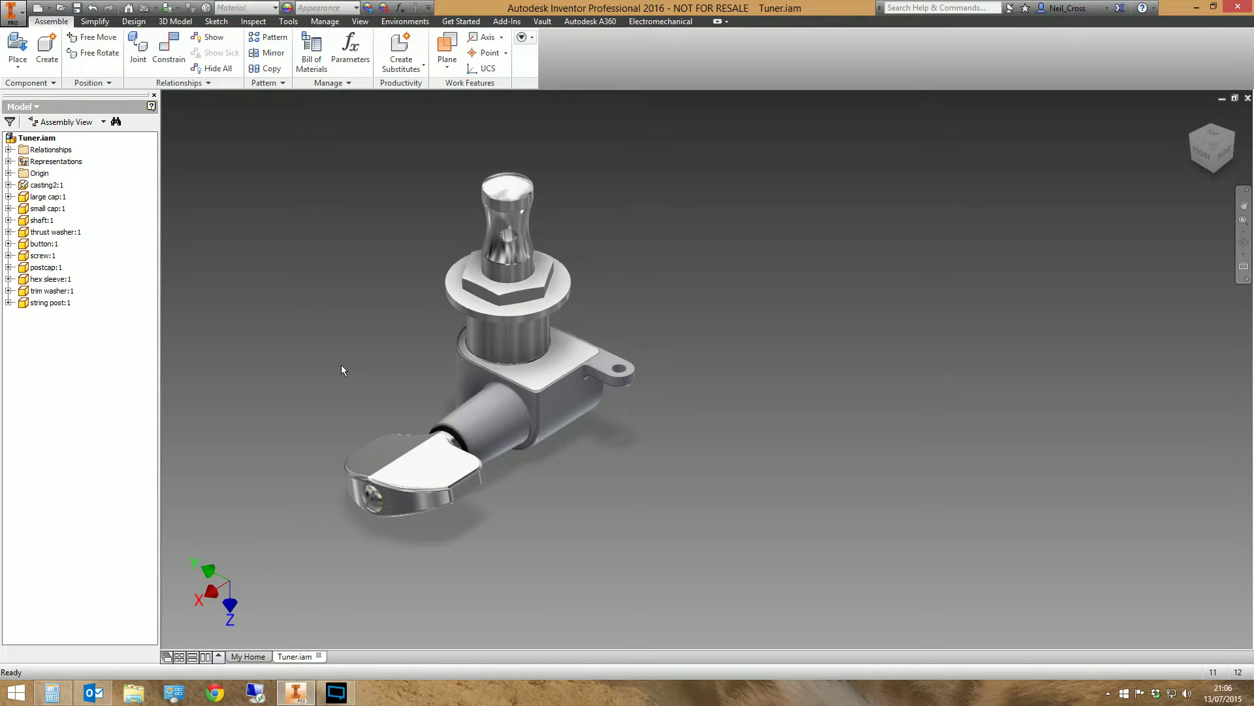
middle_drag(340, 370, 452, 364)
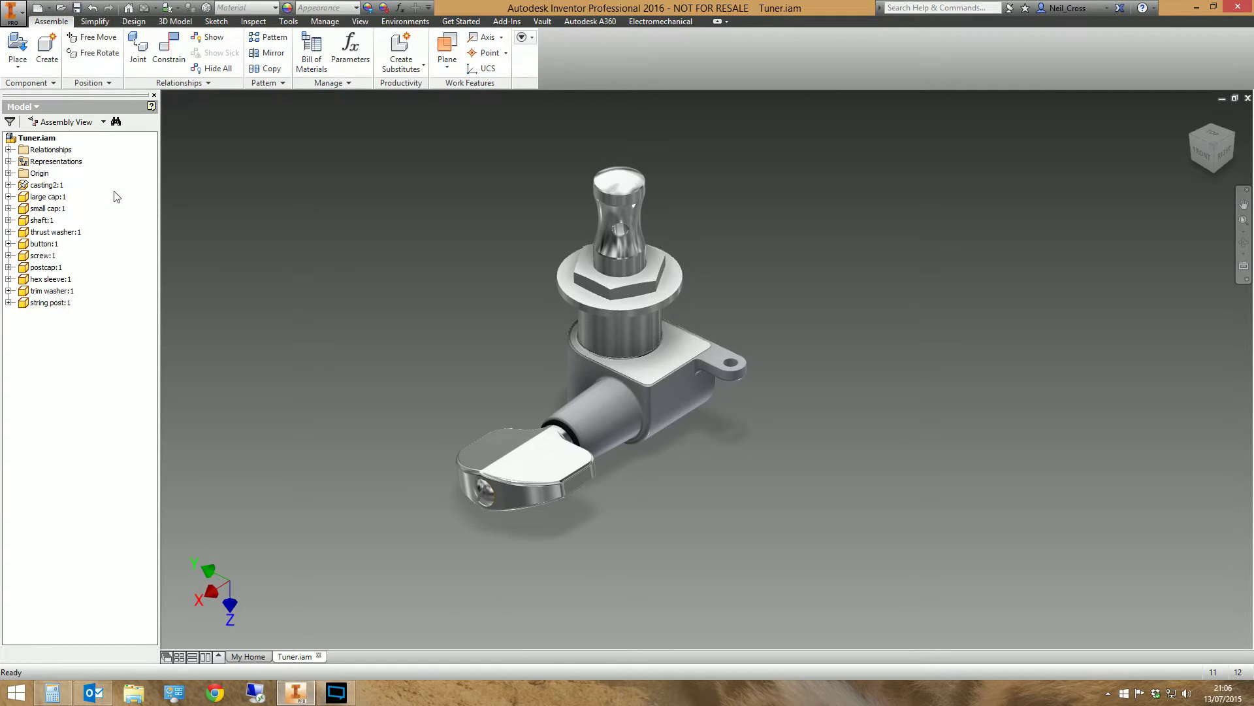
Step: Select the top-level Tuner assembly, then try selecting the button and screw and clear the selection
click(36, 138)
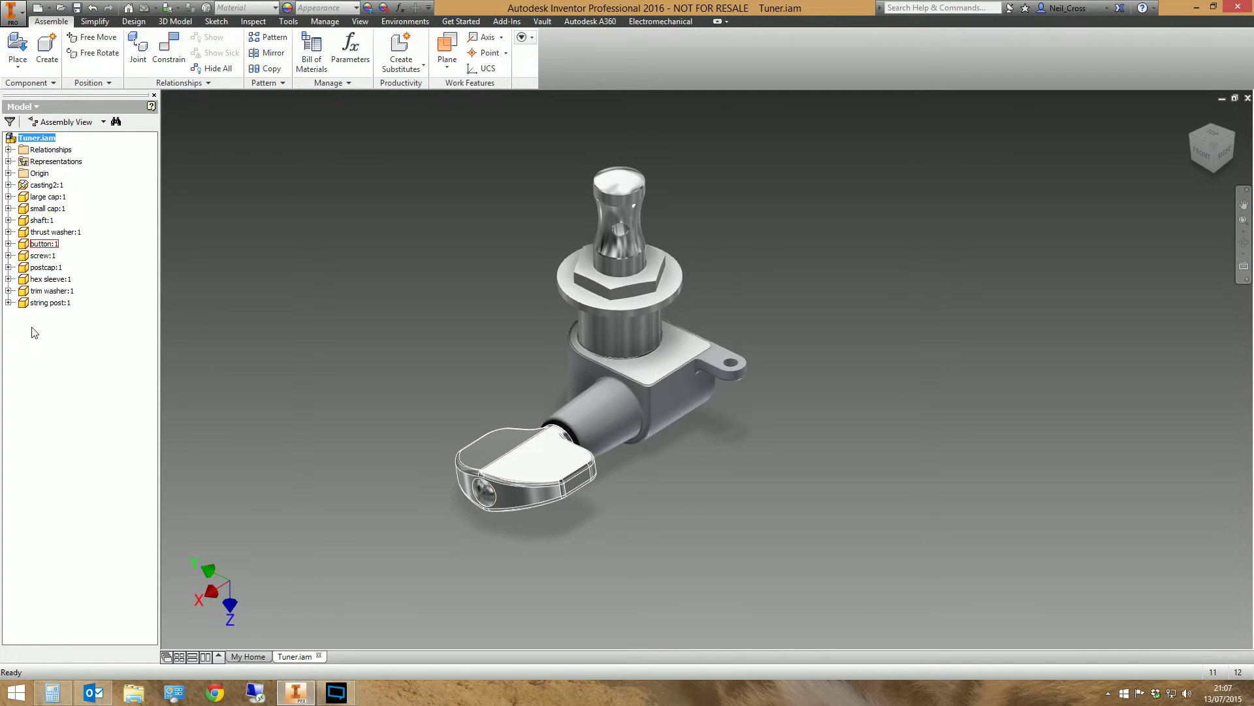
click(510, 466)
click(413, 457)
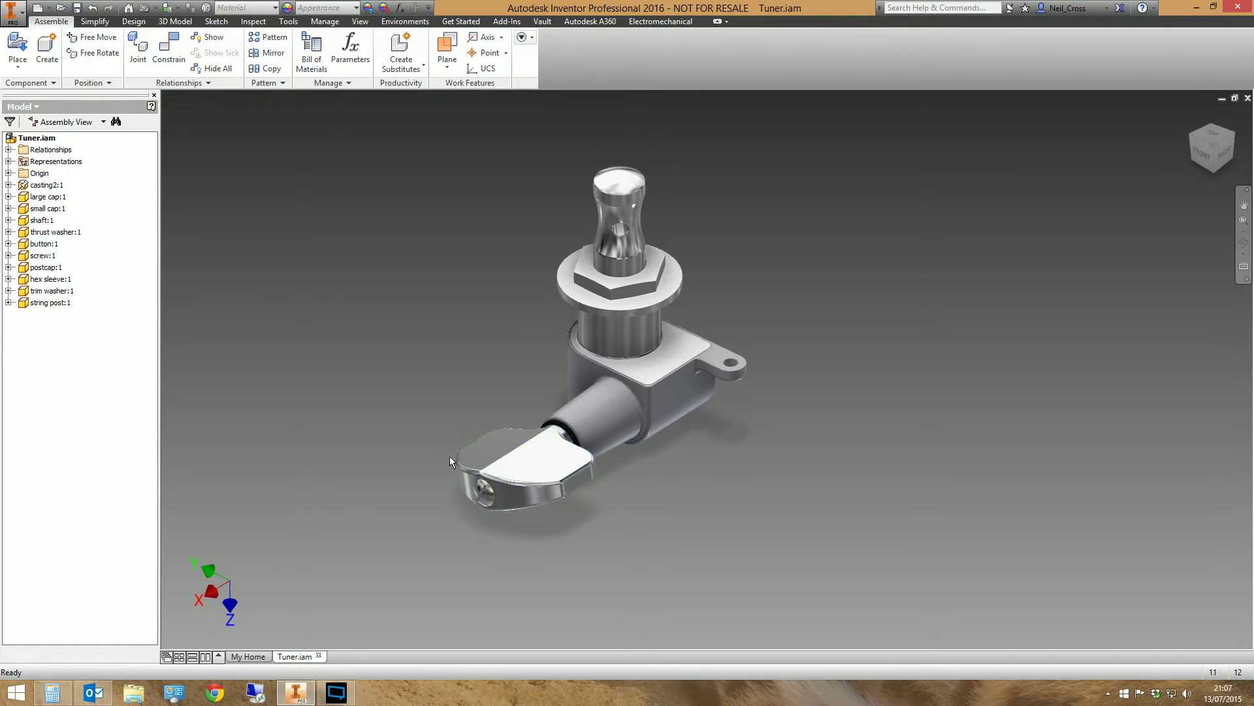
click(465, 466)
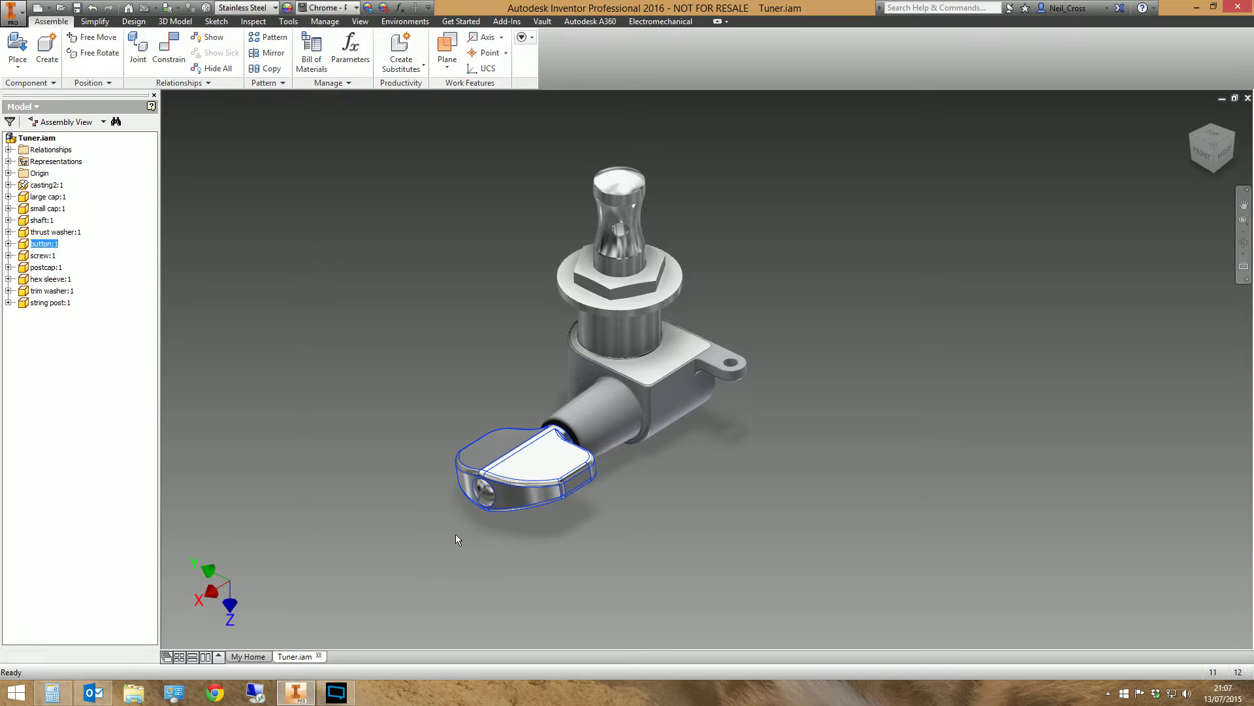
click(484, 493)
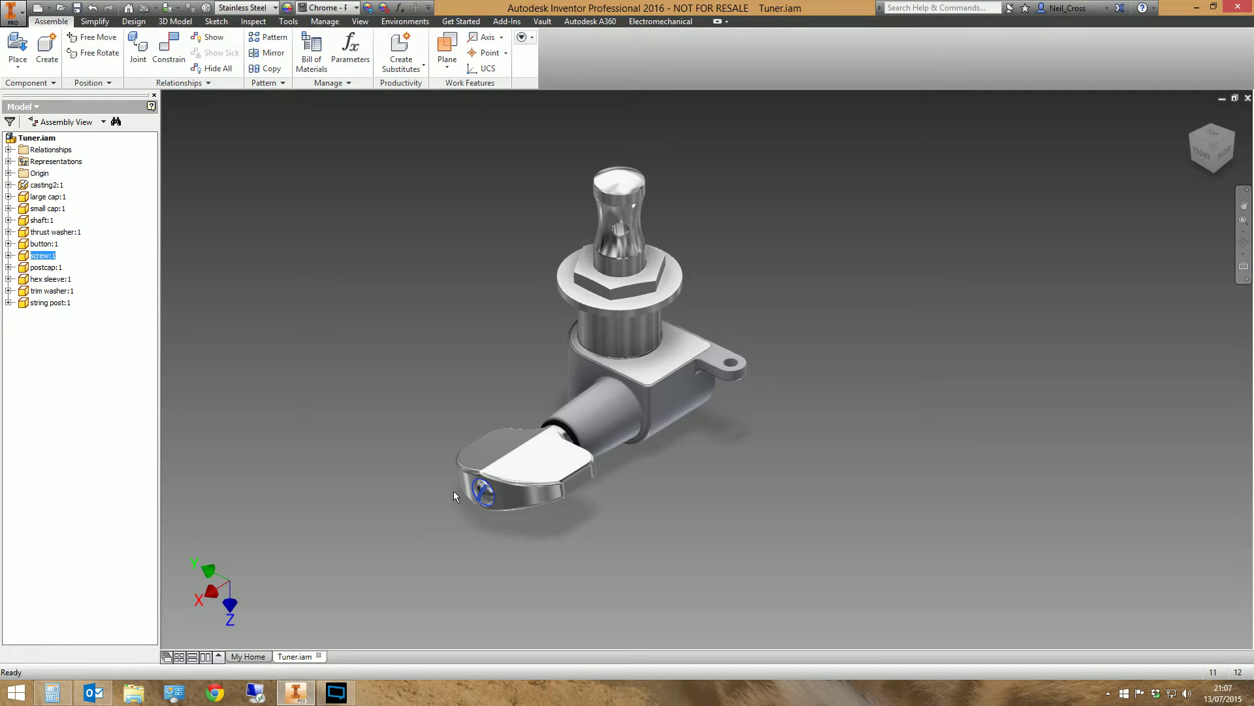
click(488, 230)
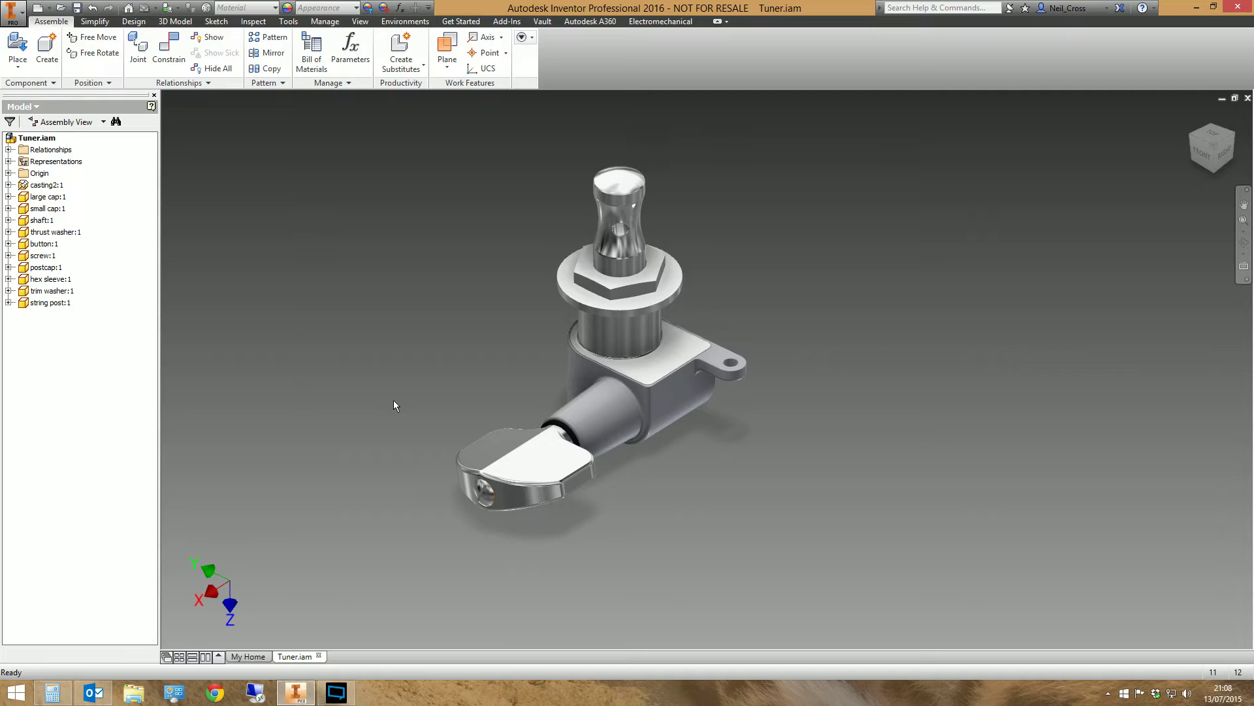
Step: Select the button, screw and shaft together and demote them via Component > Demote
click(475, 452)
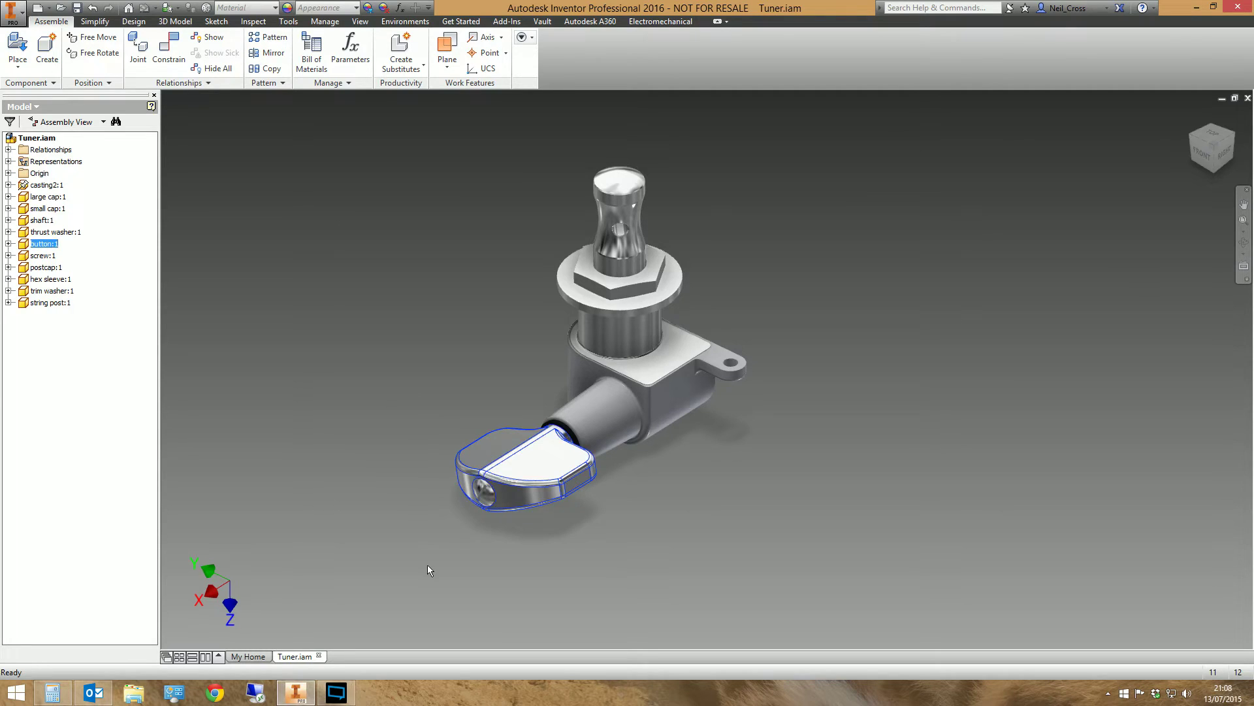
ctrl+click(482, 494)
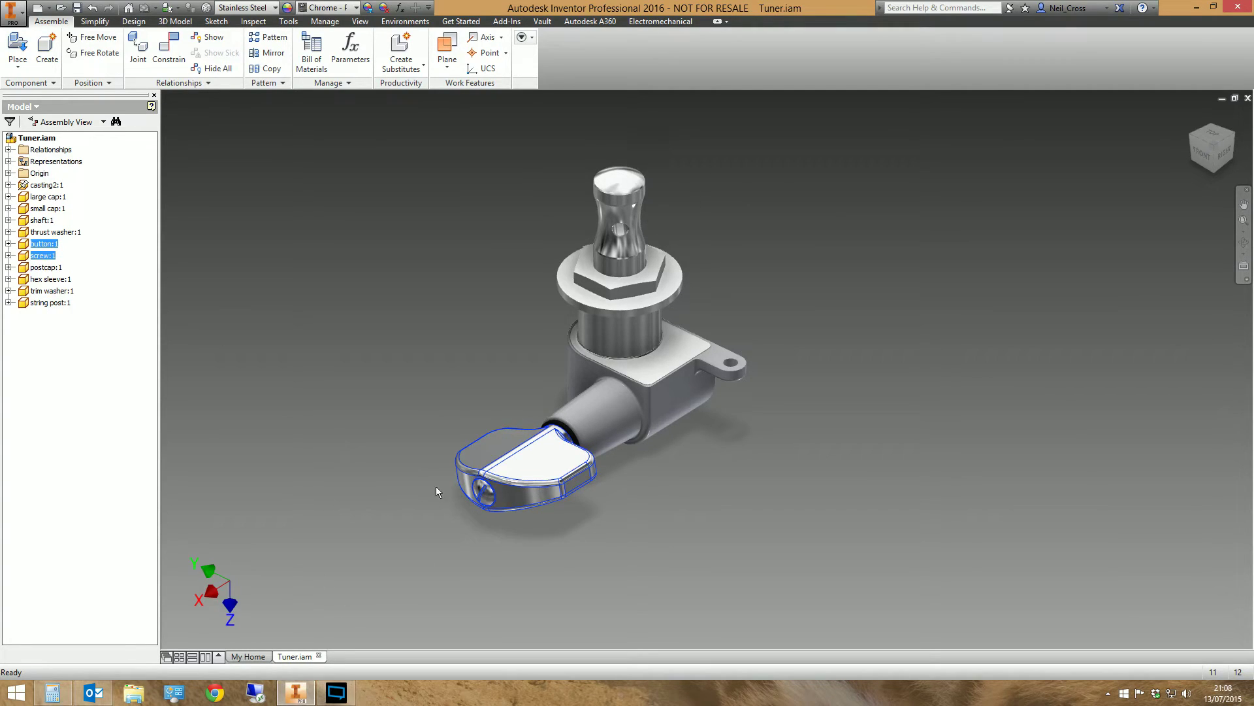
drag(512, 560, 362, 418)
right_click(36, 221)
mouse_move(89, 356)
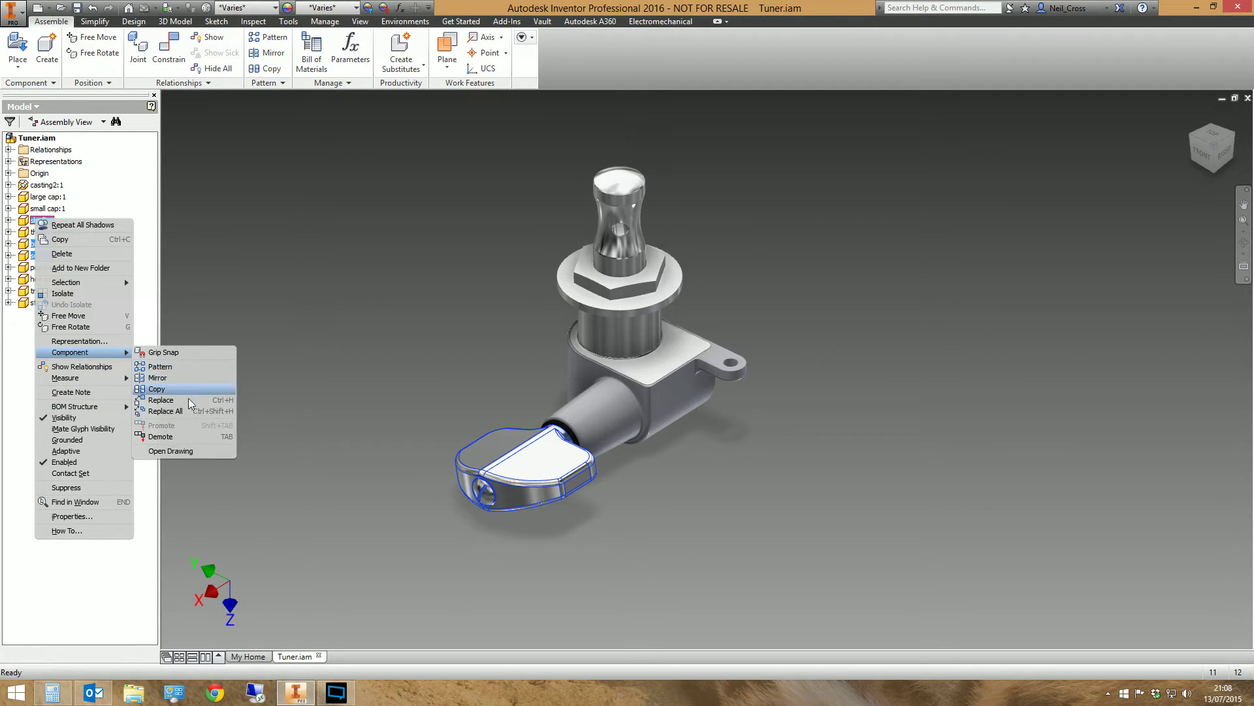
click(178, 435)
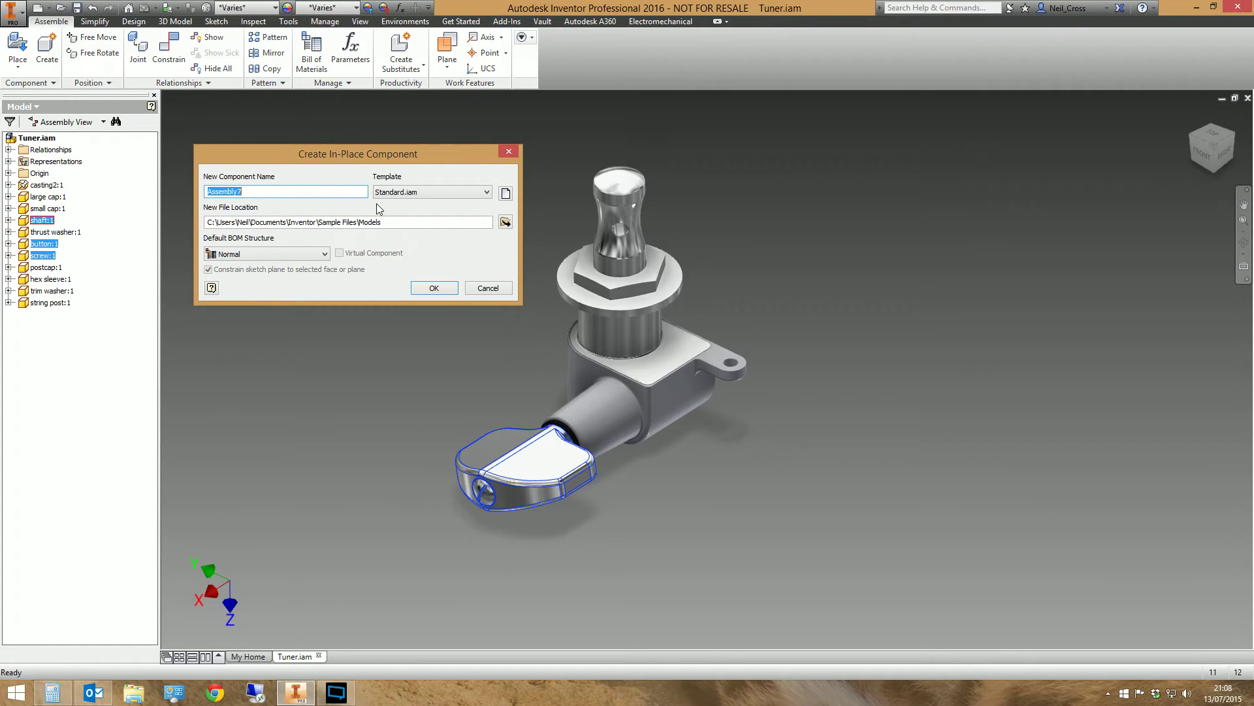
Step: Name the new Standard.iam component 'Tuner Handle', set its default BOM structure to Purchased, and confirm
text(Tuner Handle)
click(261, 254)
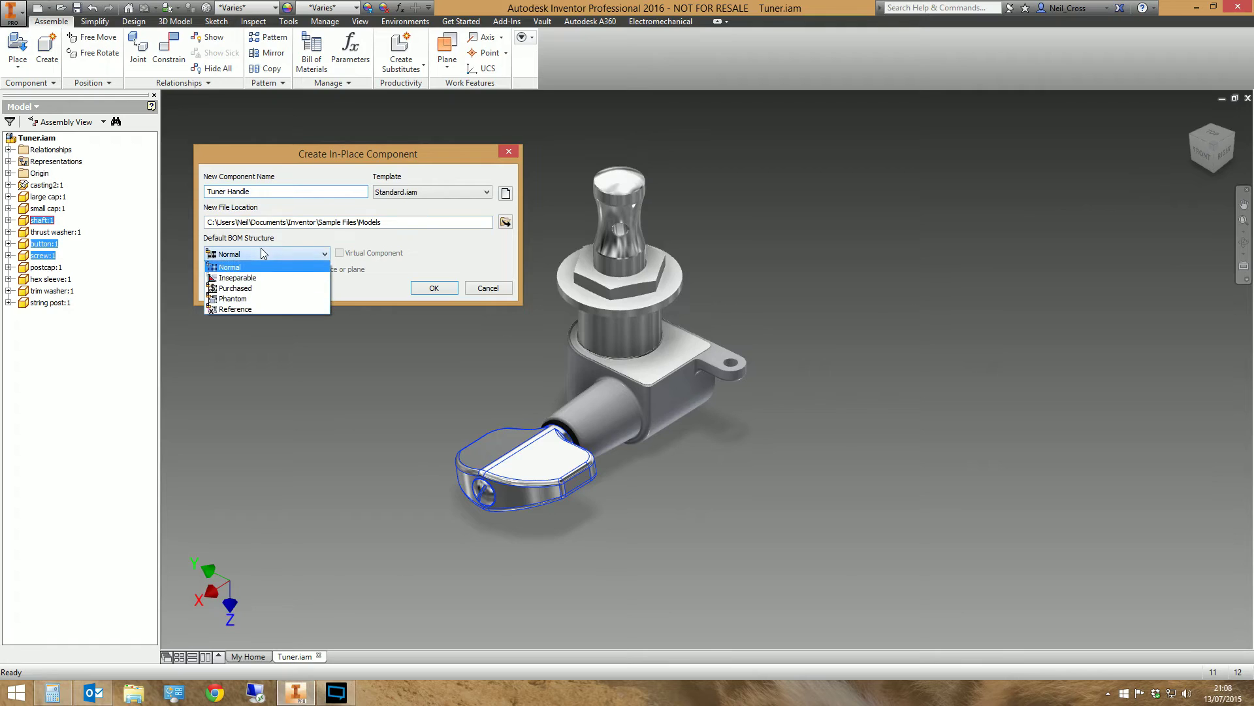
click(247, 287)
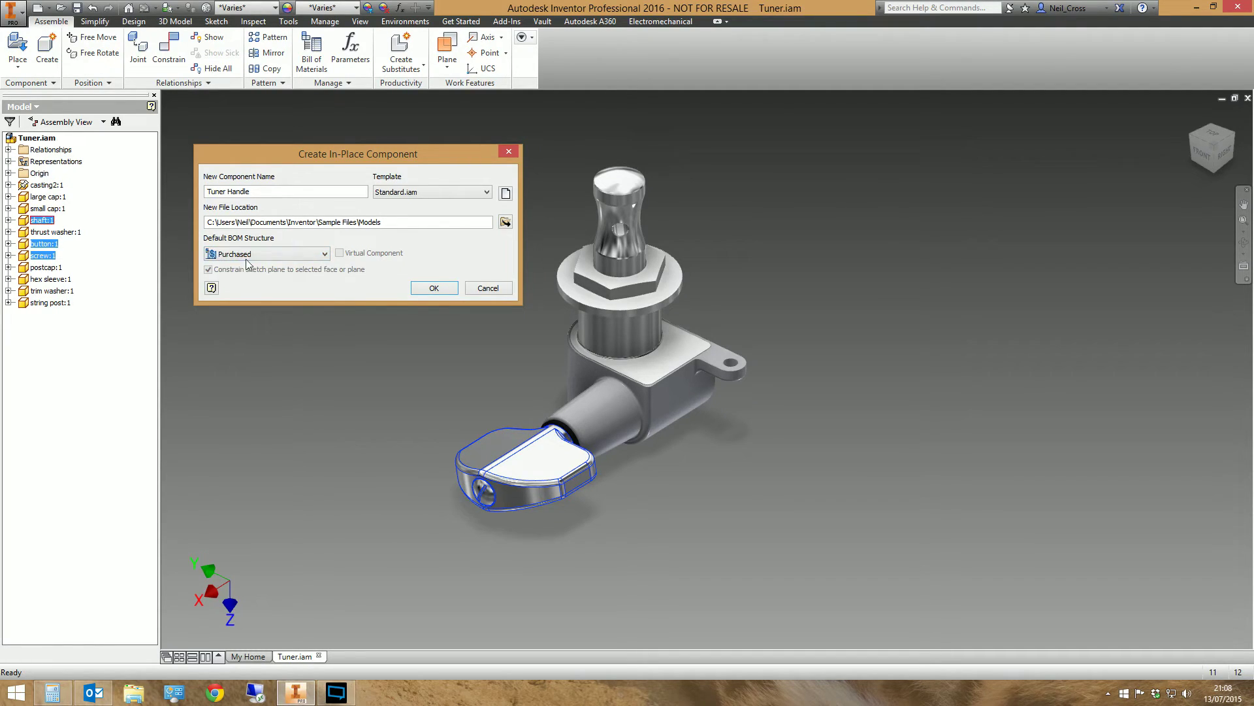
click(249, 255)
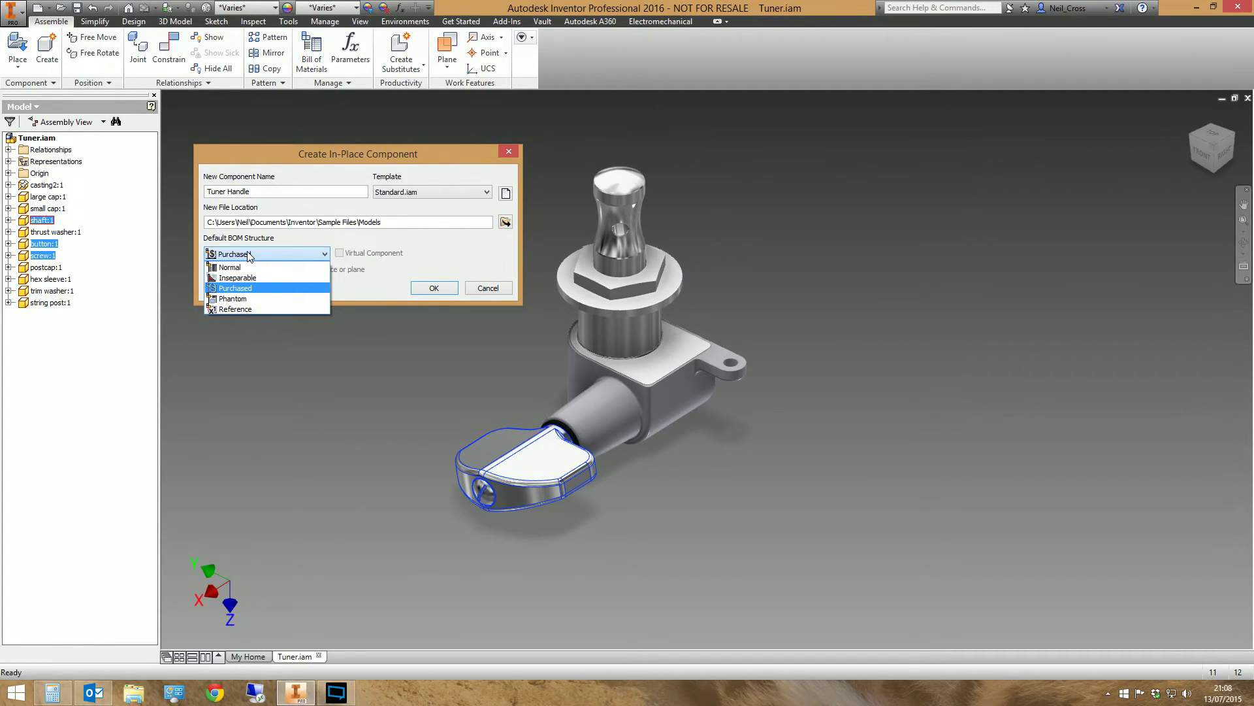
click(249, 255)
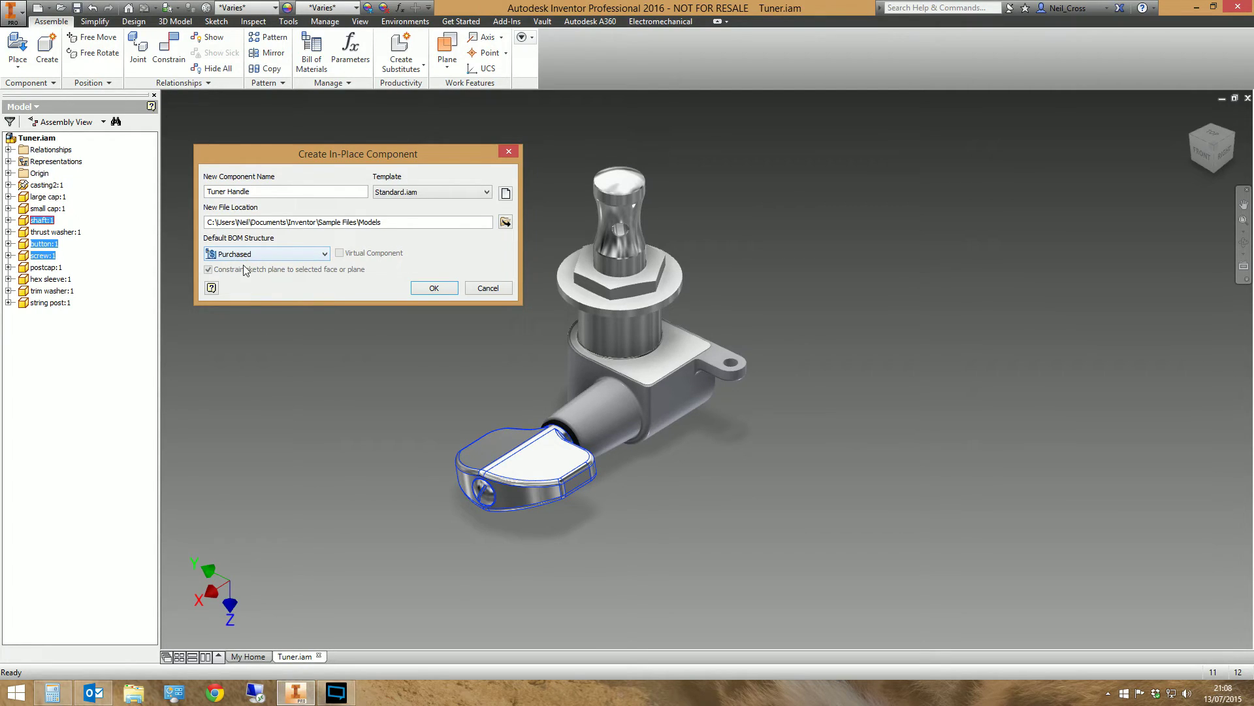
click(244, 256)
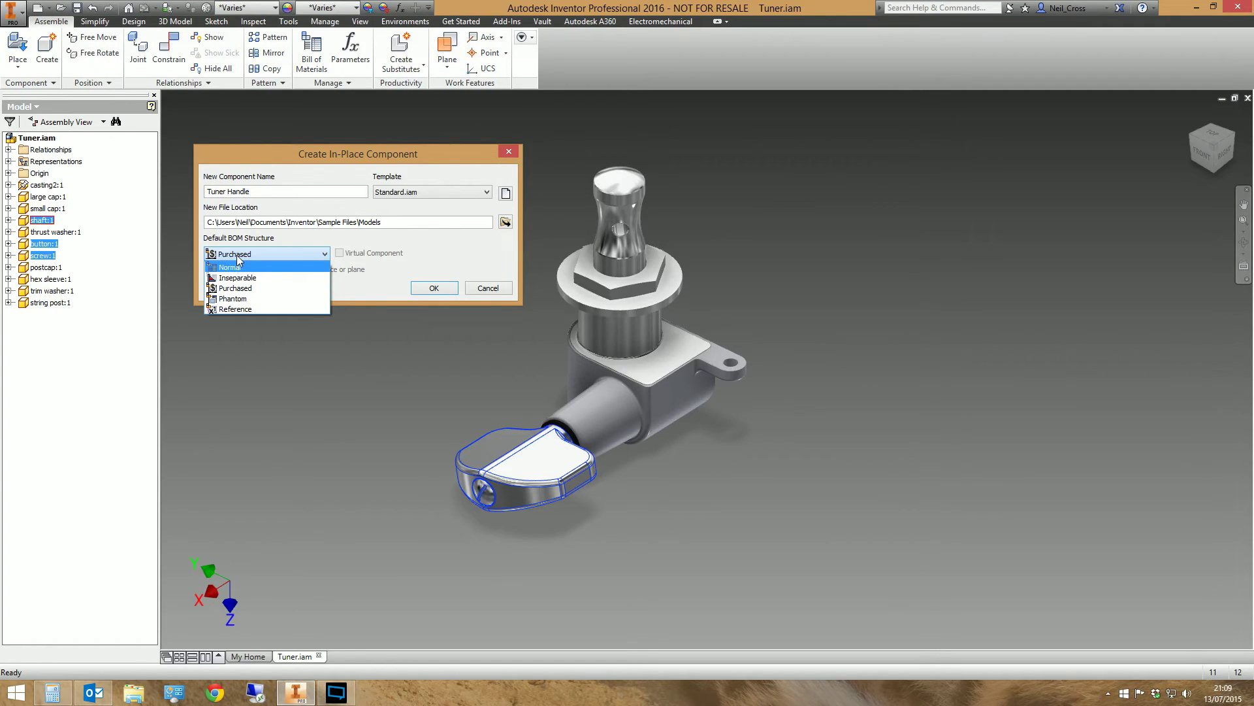
click(237, 257)
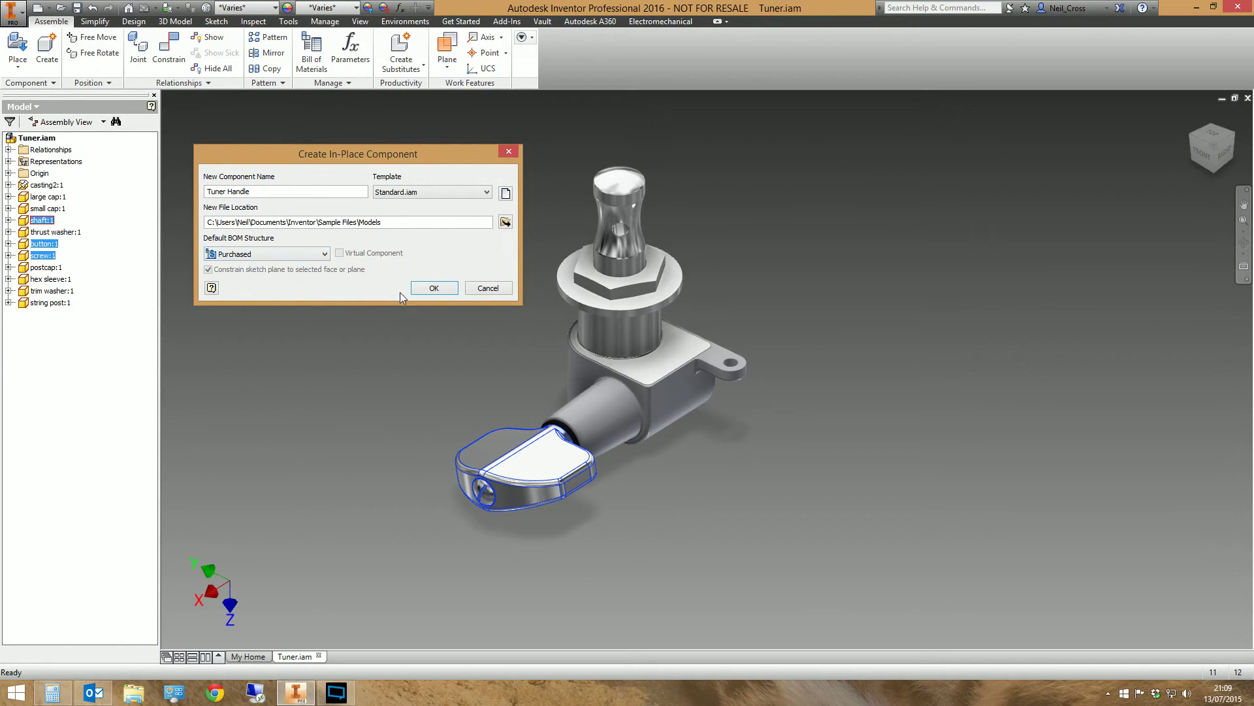
click(422, 289)
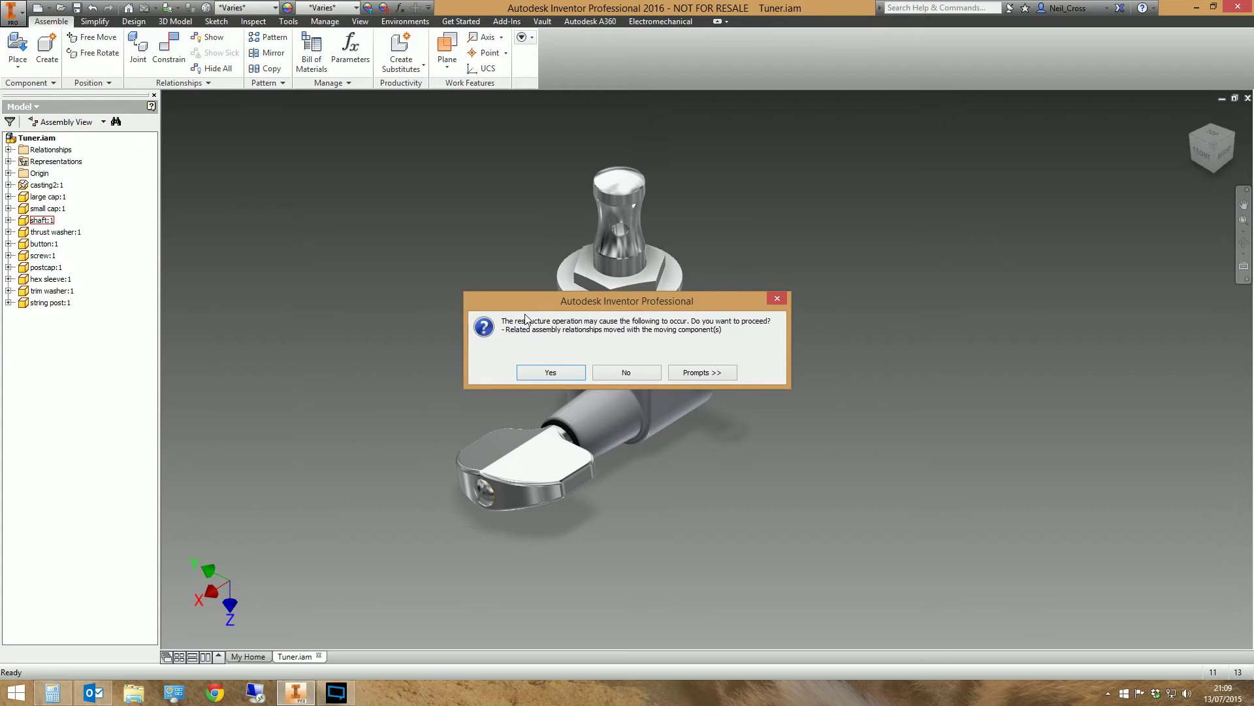
Step: Accept the restructure, then expand Tuner Handle:1 to reveal shaft, button and screw, selecting screw:1
drag(589, 300, 357, 160)
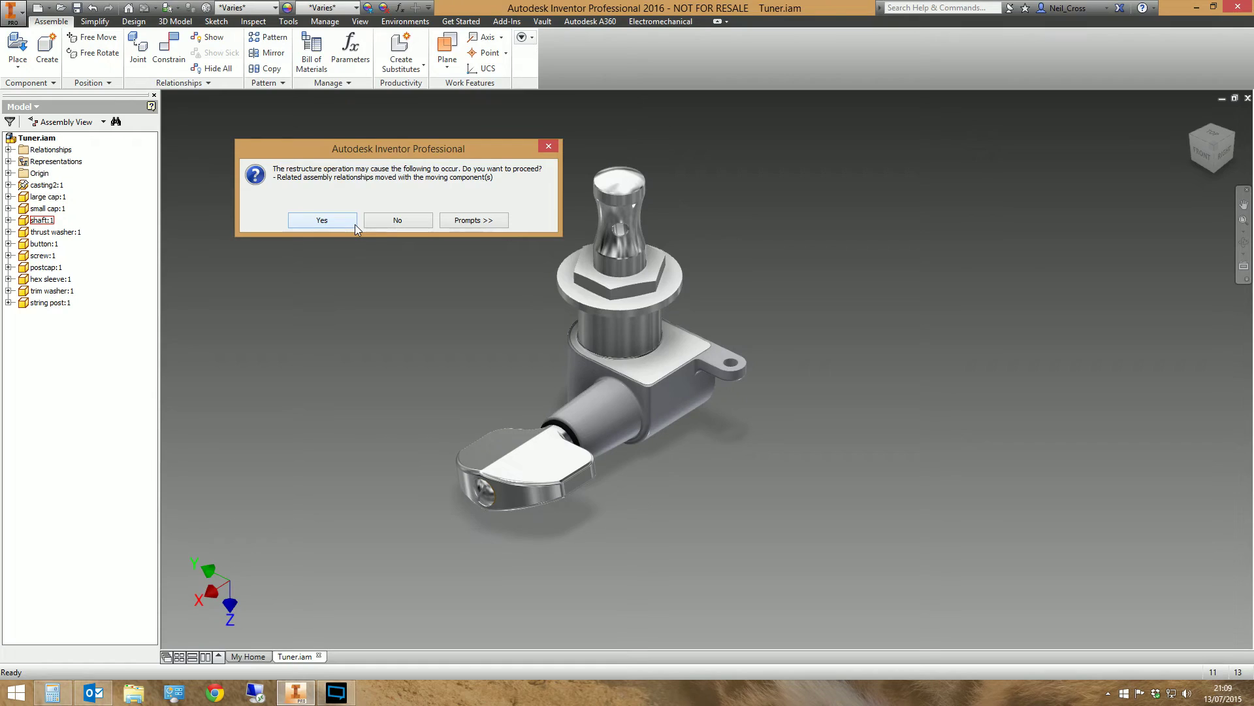
click(322, 221)
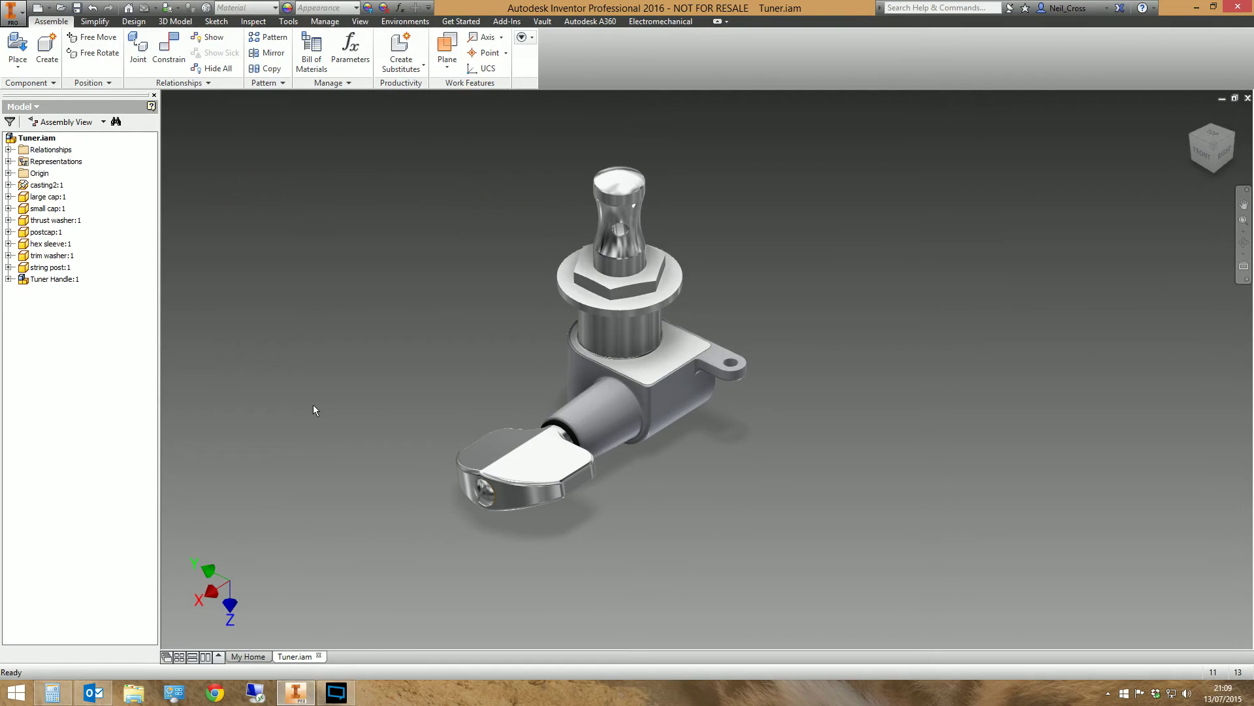
click(49, 279)
click(8, 279)
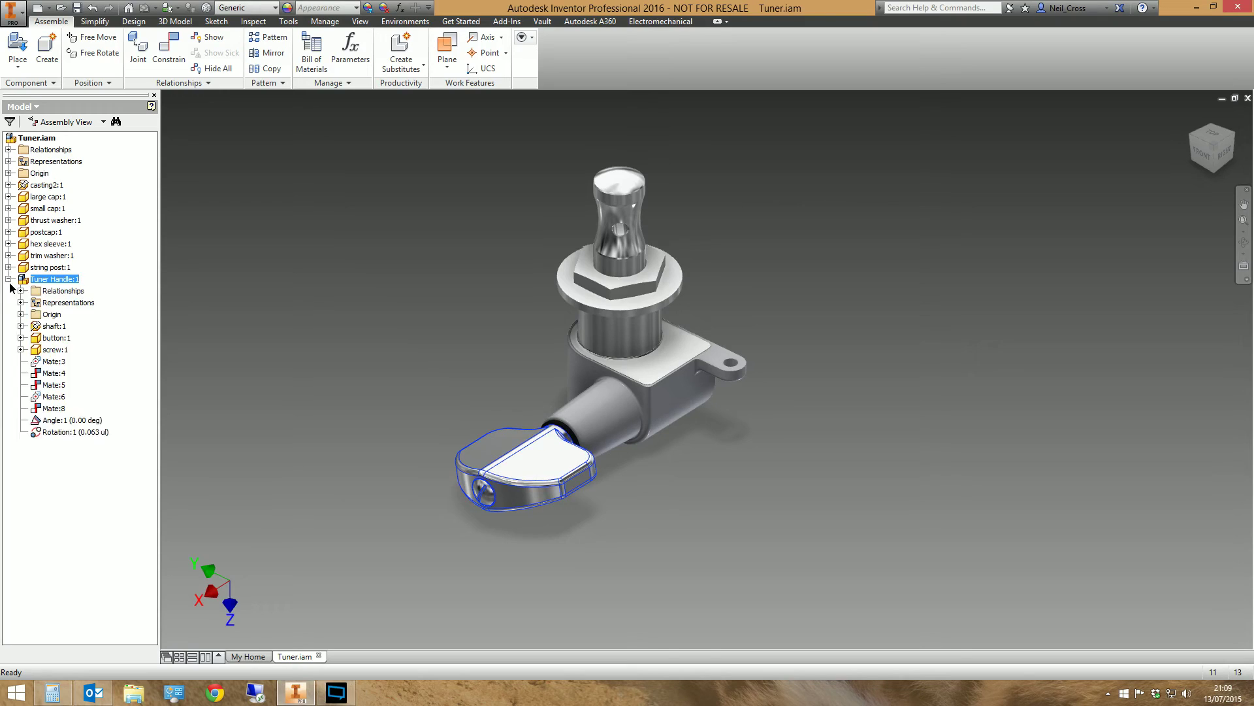
click(54, 350)
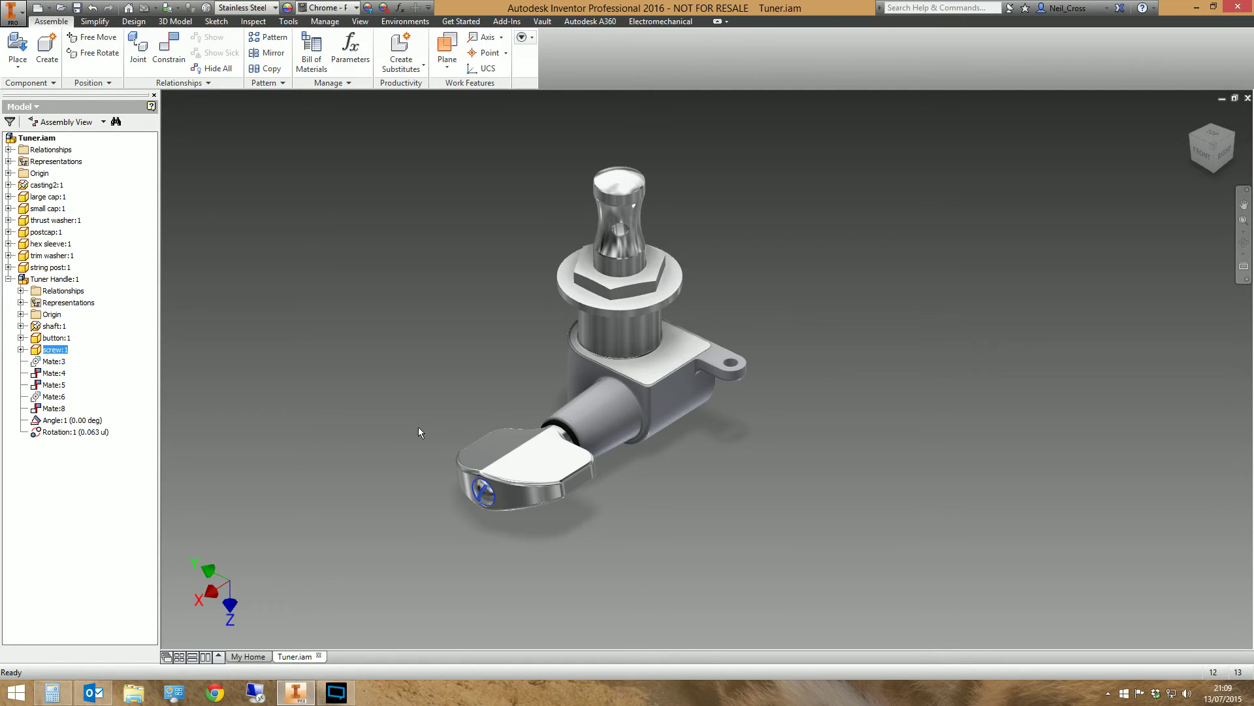
Step: Drag thrust washer:1 onto Tuner Handle:1 in the browser and accept the restructure
click(565, 434)
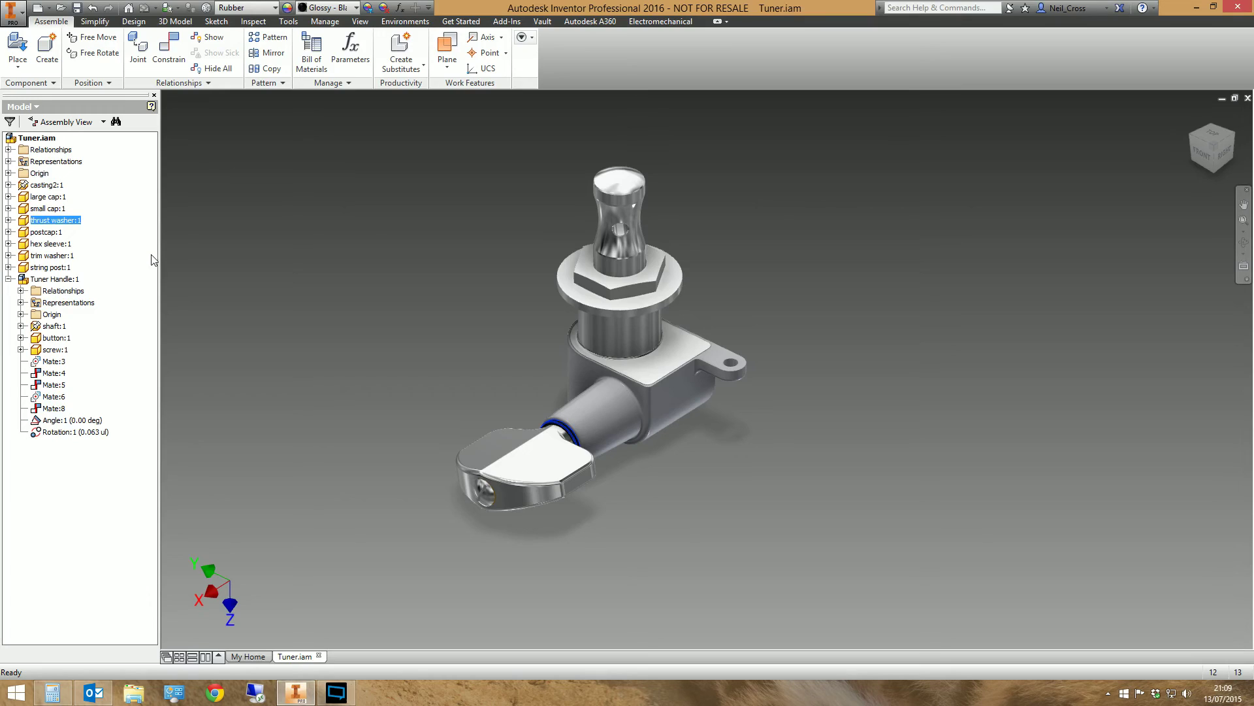
click(36, 221)
drag(30, 224, 44, 358)
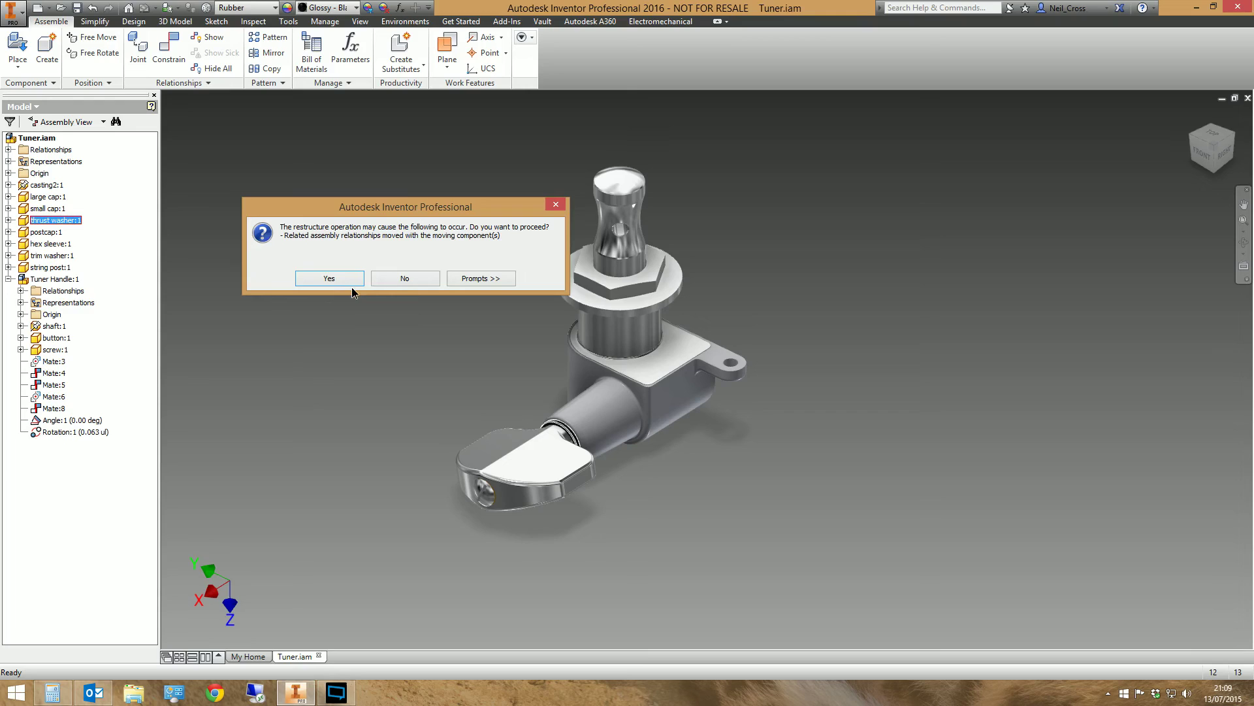
click(331, 281)
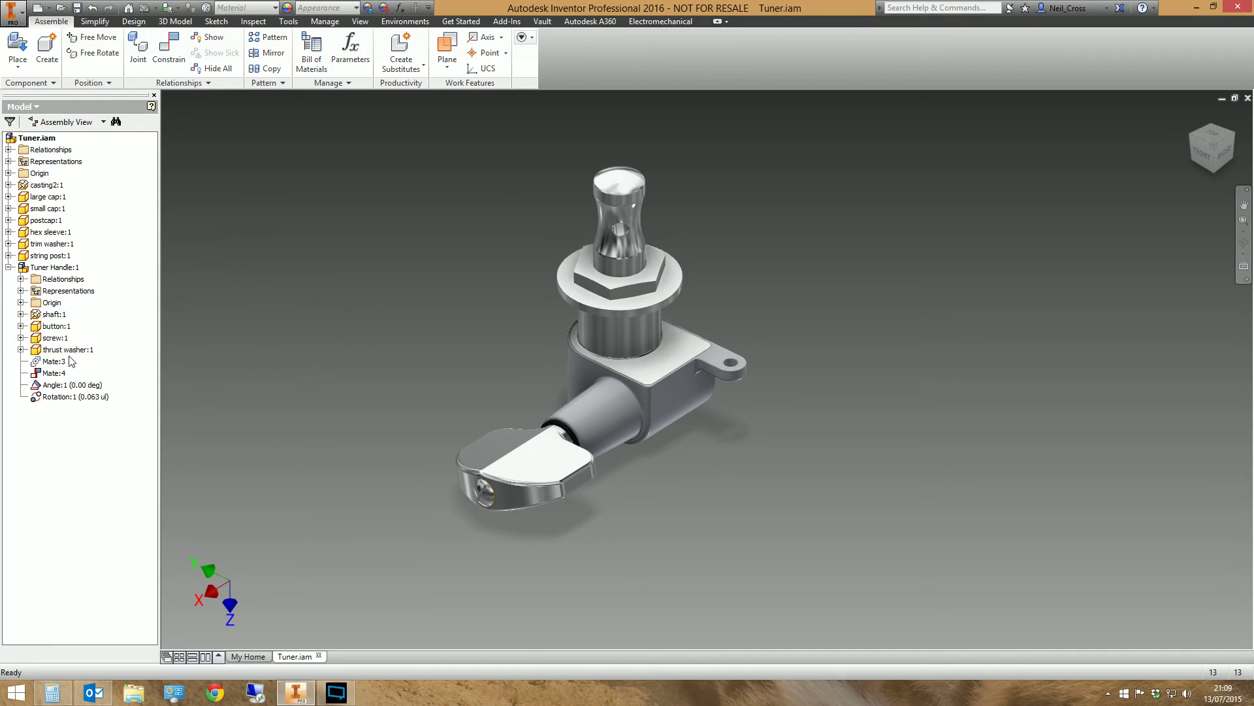
Step: Hide the Tuner Handle subassembly and then make it visible again
click(48, 268)
right_click(47, 266)
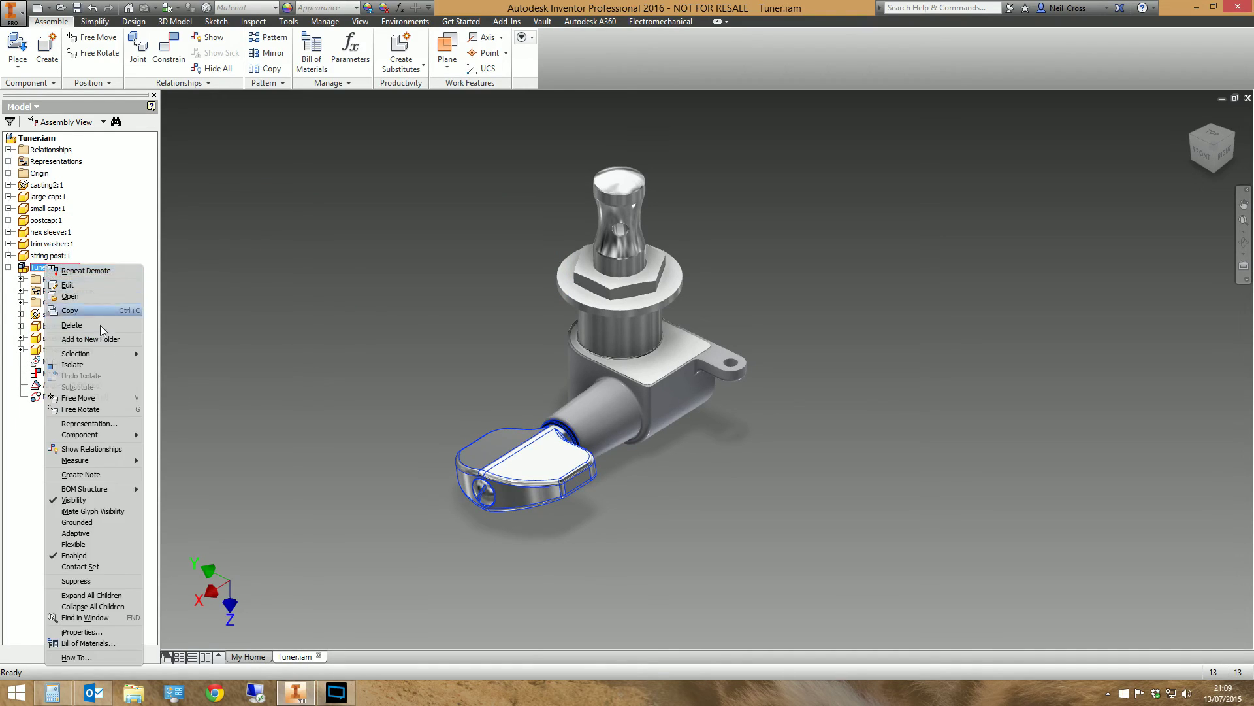
click(92, 498)
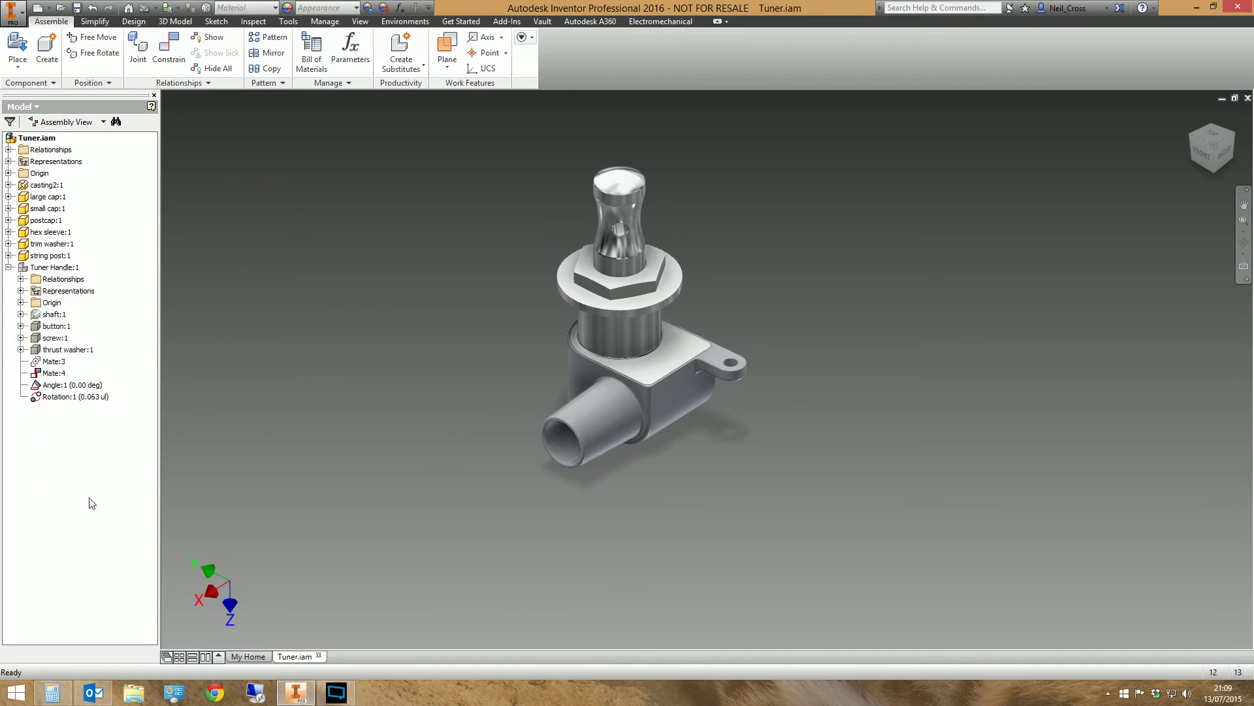
right_click(48, 267)
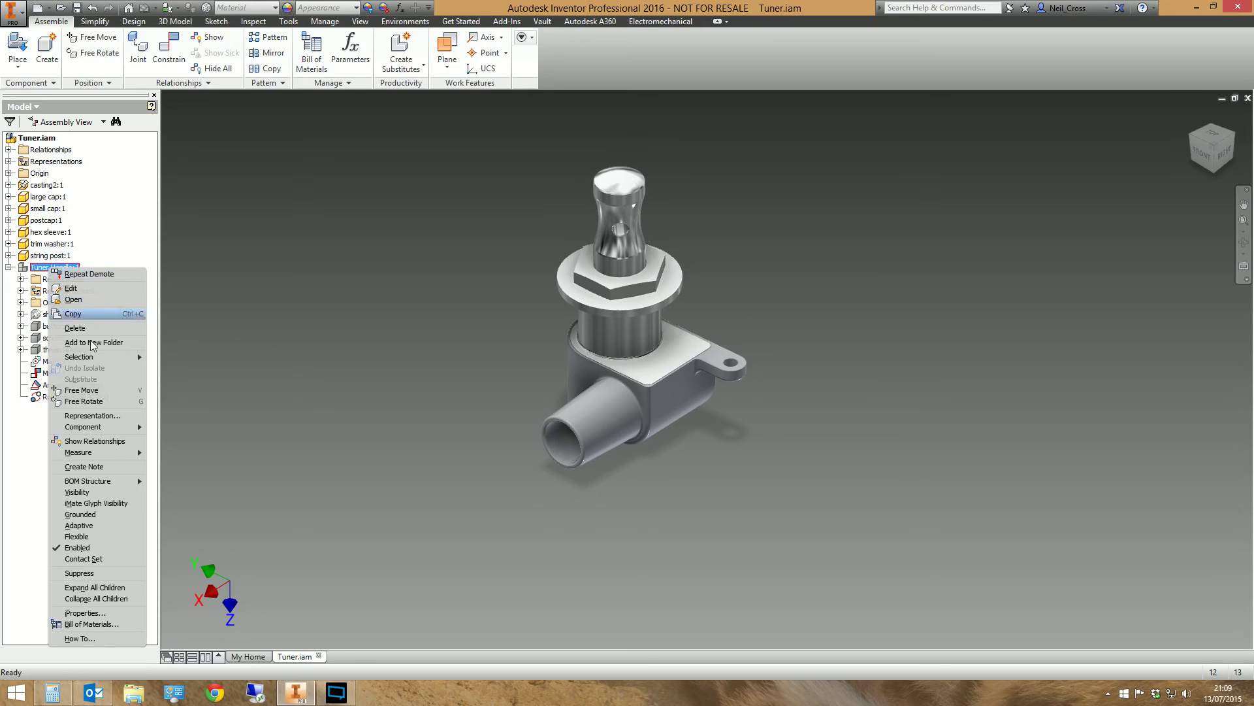
click(82, 494)
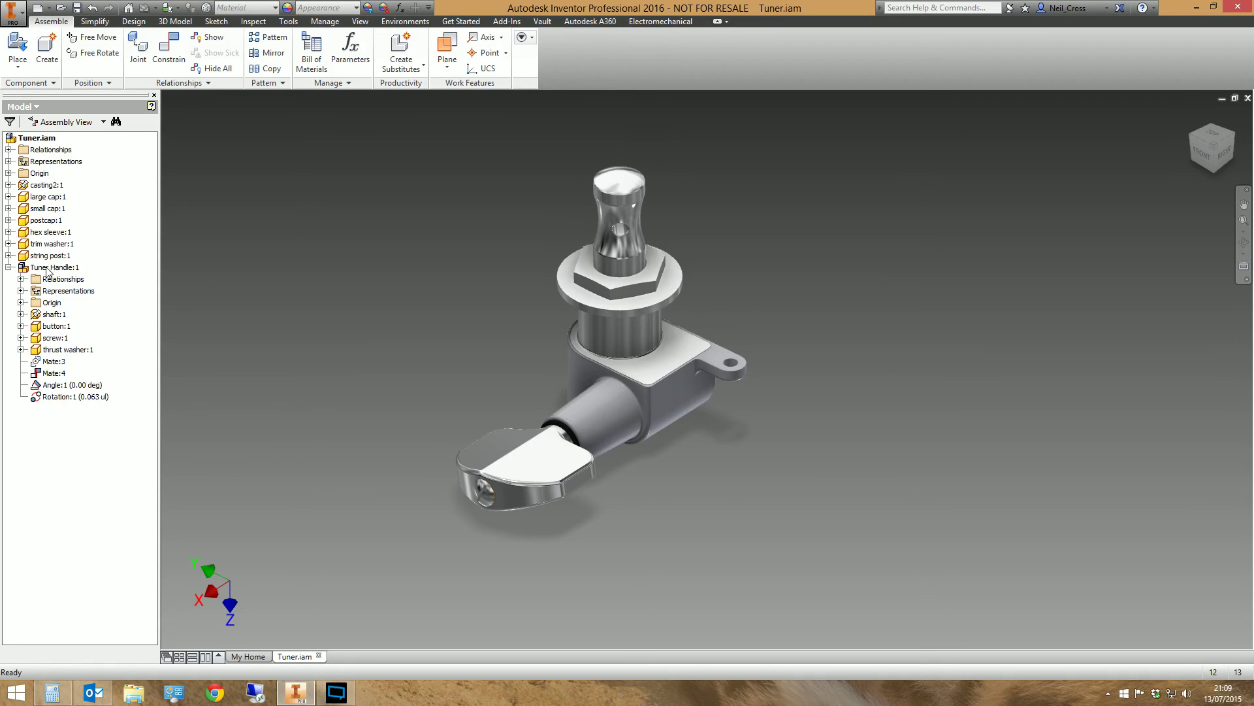
Step: Move thrust washer:1 back to the top level between trim washer and string post
click(58, 351)
drag(56, 353, 52, 258)
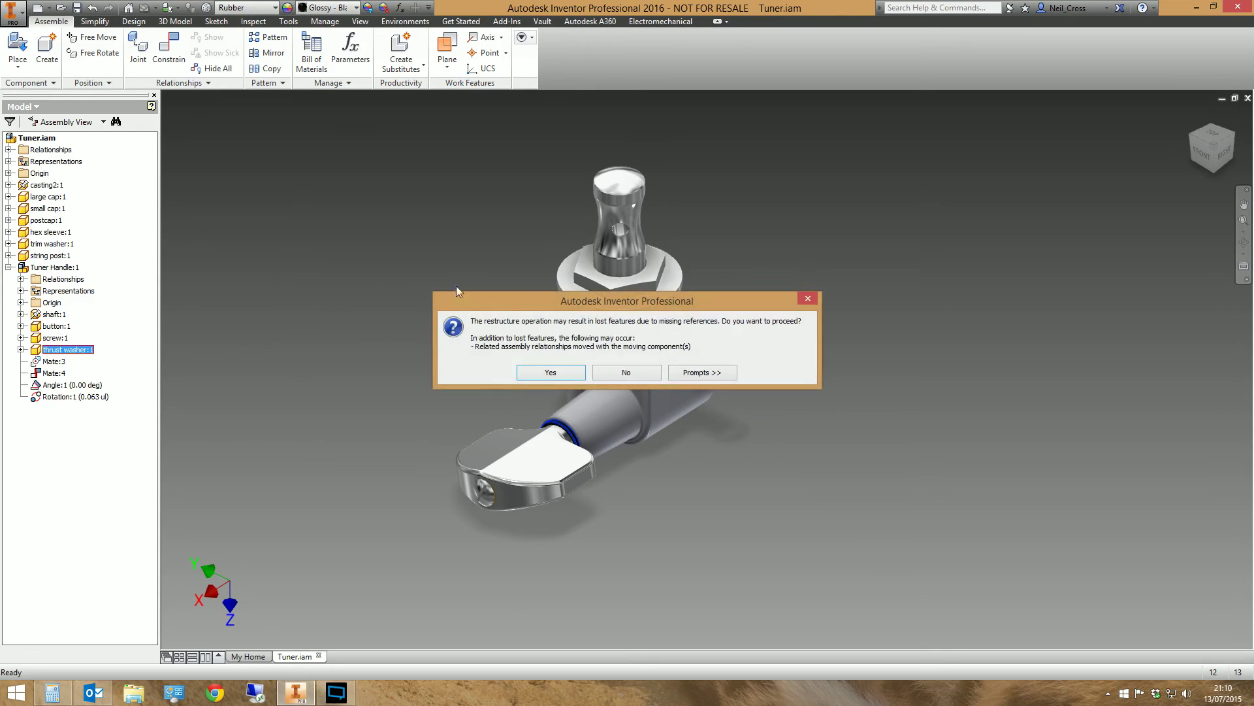
click(550, 373)
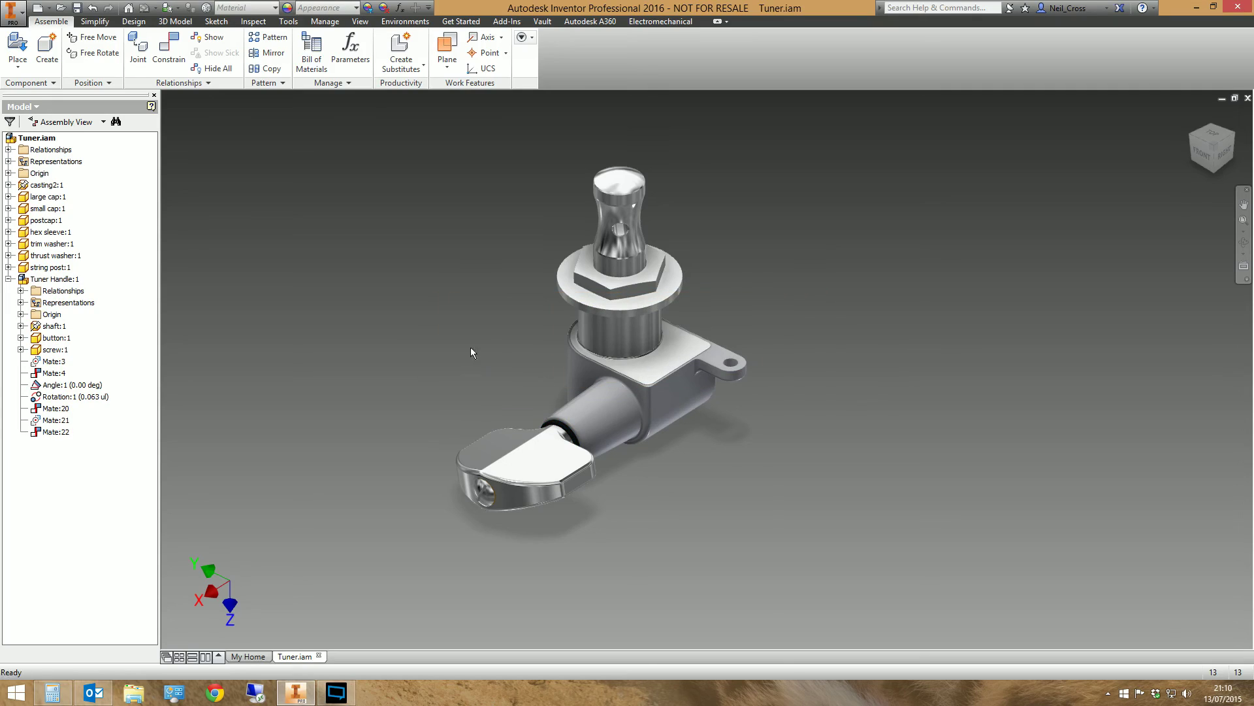
click(56, 255)
click(384, 338)
click(33, 341)
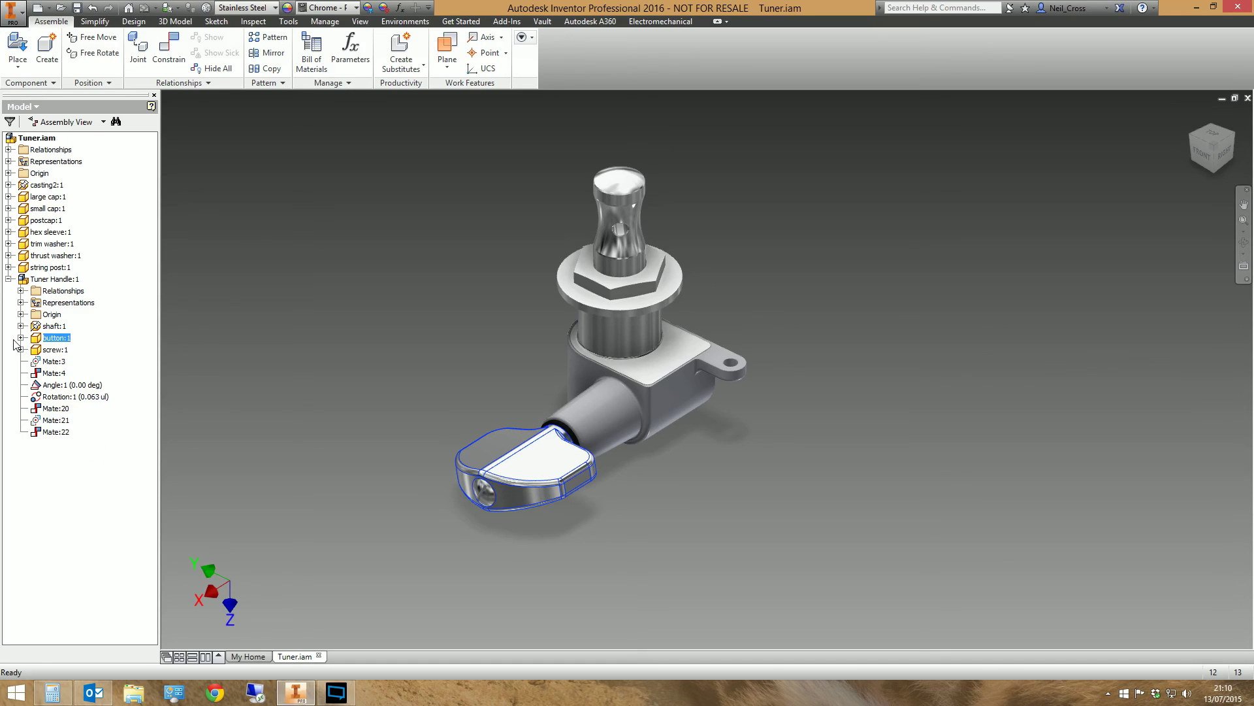
mouse_move(46, 337)
mouse_down()
mouse_move(39, 245)
mouse_move(46, 337)
mouse_up()
right_click(44, 337)
mouse_move(76, 491)
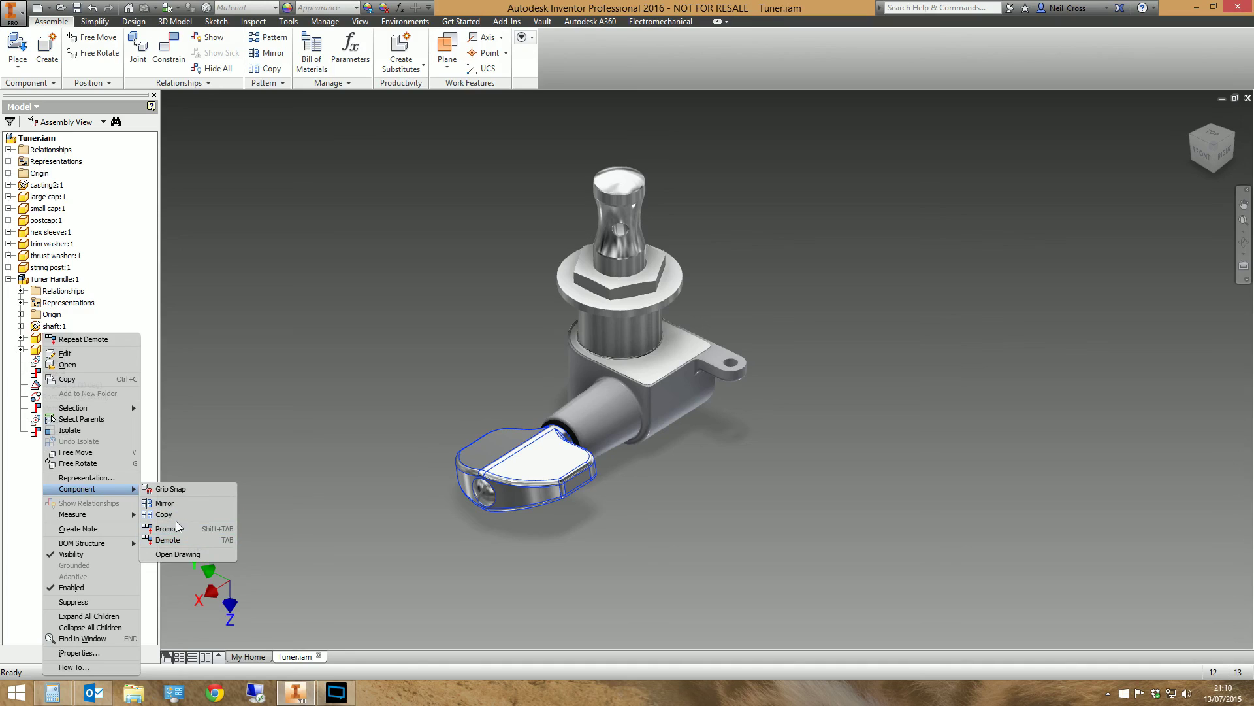
key(Escape)
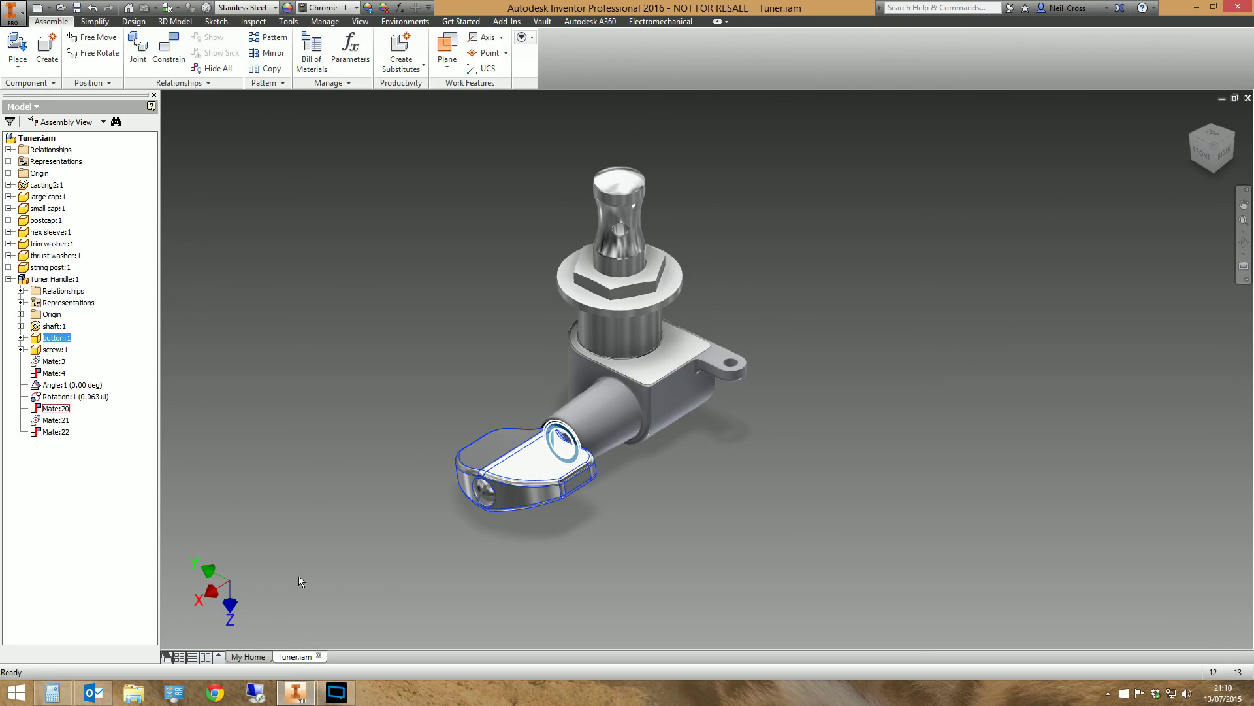
click(404, 385)
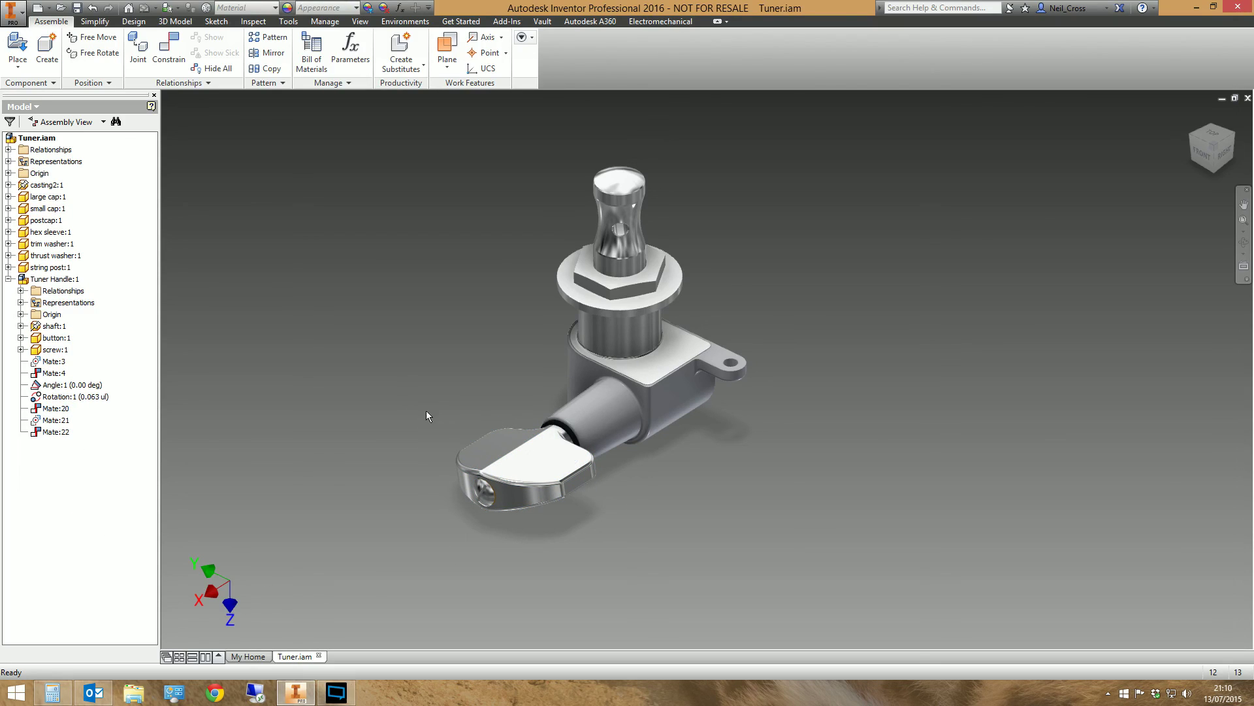